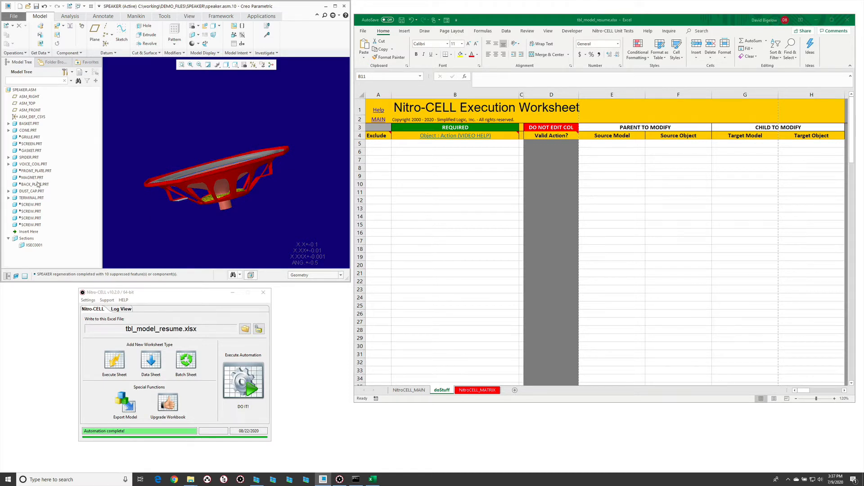
Resume the suppressed BACK_PLATE.PRT together with its suppressed parent parts in the speaker assembly
left_click(37, 184)
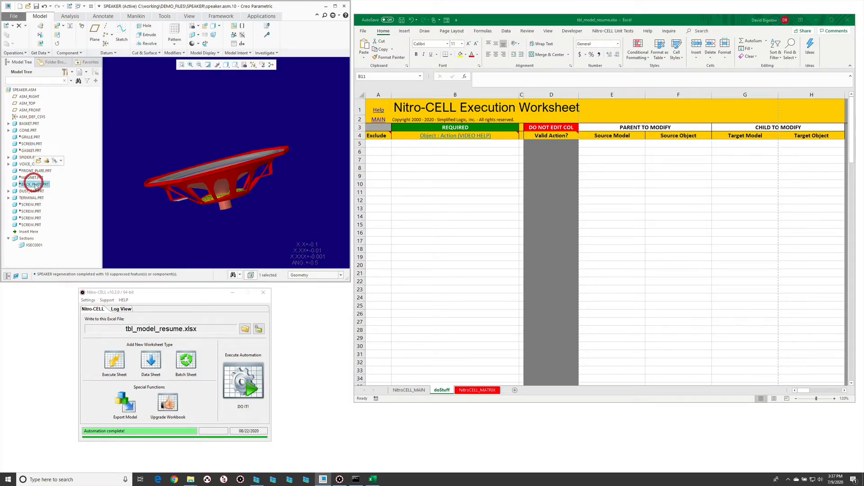
middle_click_drag(143, 205, 158, 176)
right_click(38, 184)
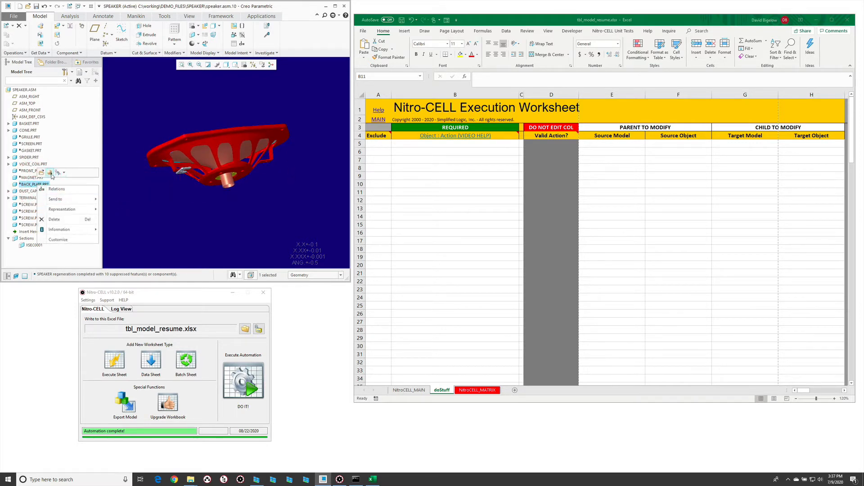
left_click(51, 174)
left_click(185, 207)
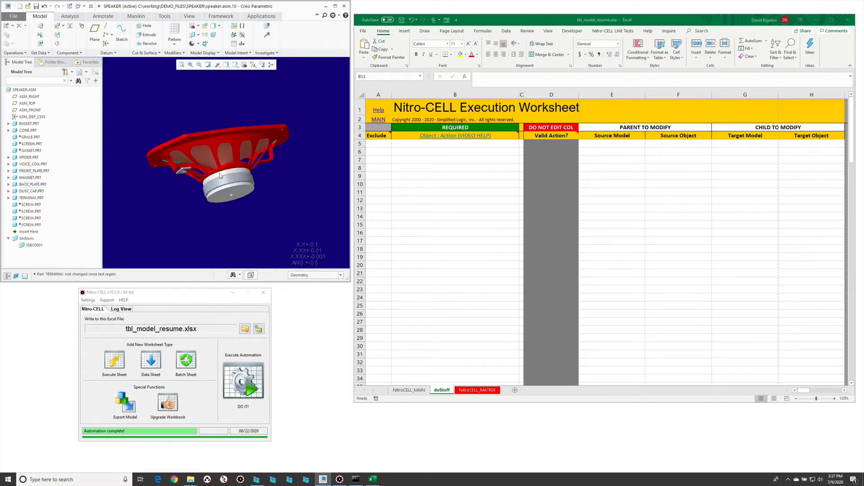
Suppress FRONT_PLATE.PRT, MAGNET.PRT and BACK_PLATE.PRT in the speaker assembly
left_click(32, 171)
left_click(28, 184, "shift")
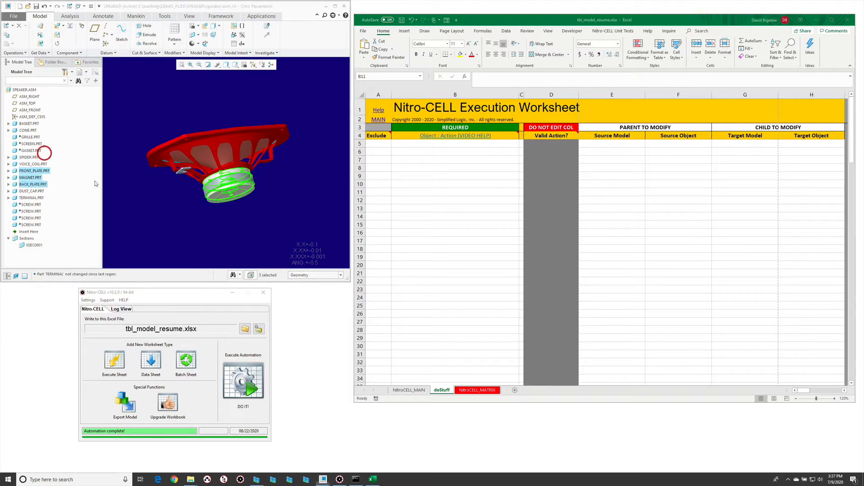
left_click(410, 249)
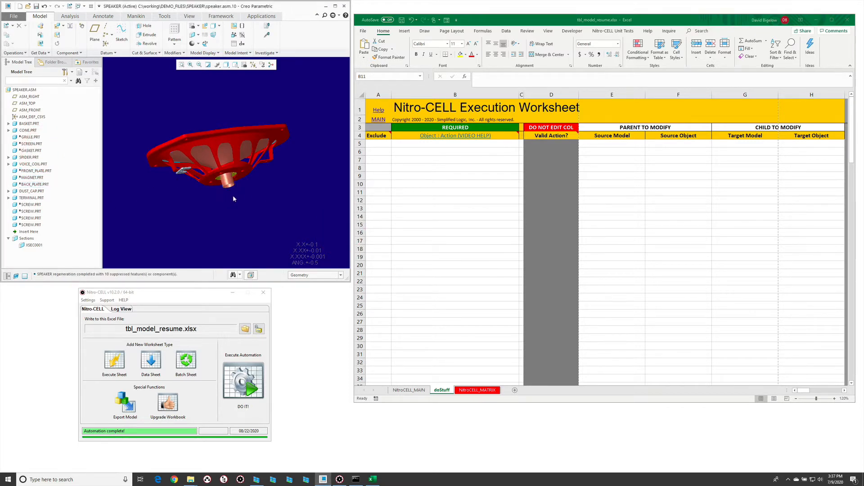
Switch to Excel and enter the Nitro-CELL command tbl_model : RESUME in cell B10 of the doStuff sheet
left_click(462, 161)
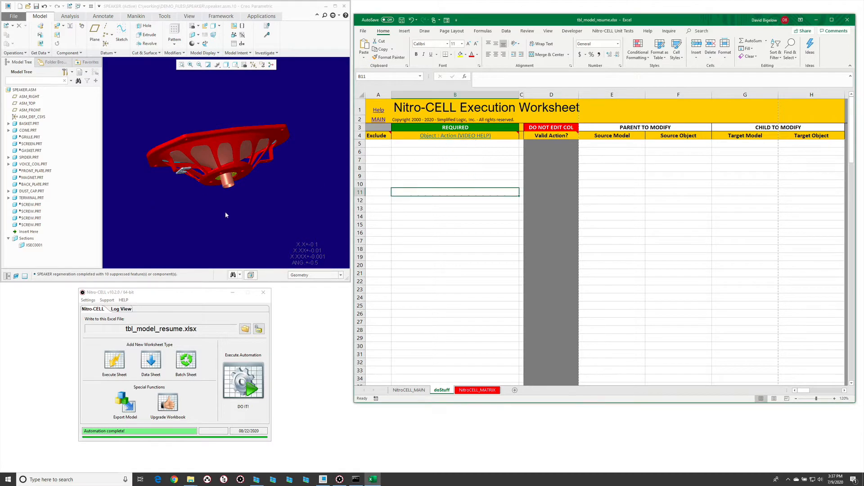
left_click(427, 182)
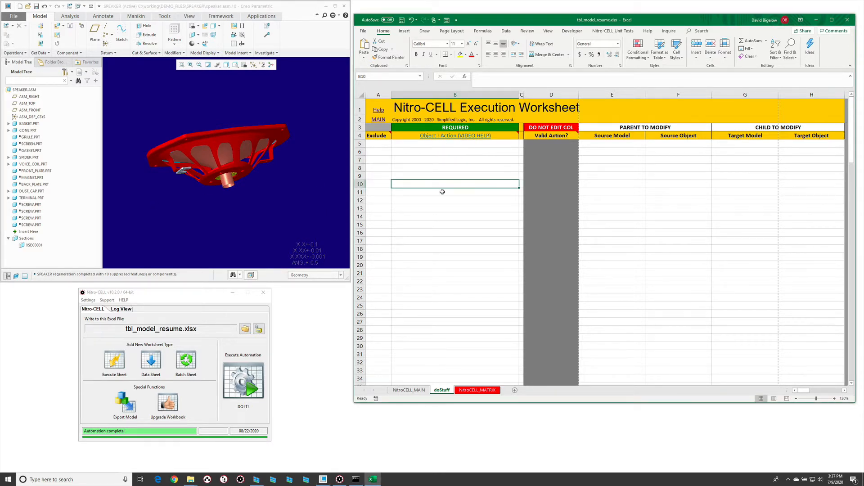
type("=nc_command")
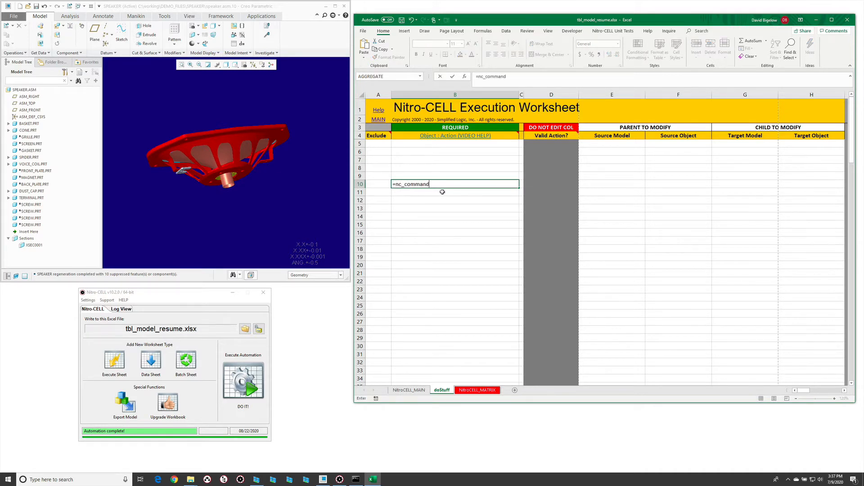
type("[resume")
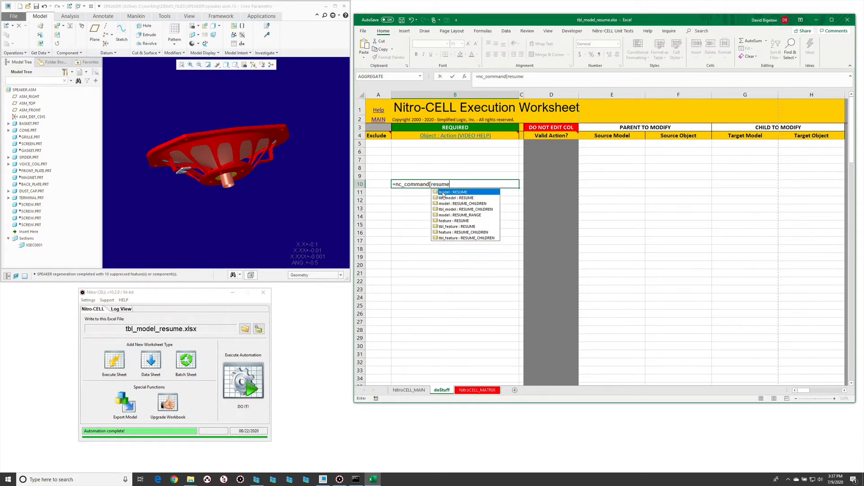
key("Down")
key("Tab")
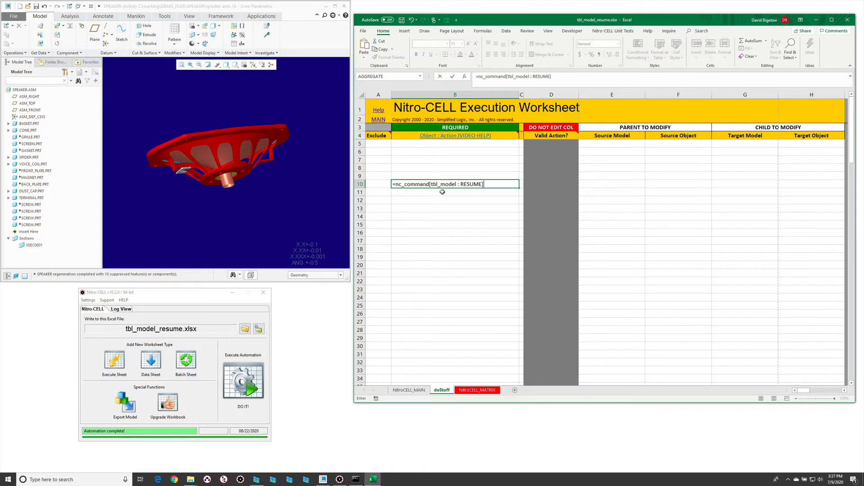
key("Return")
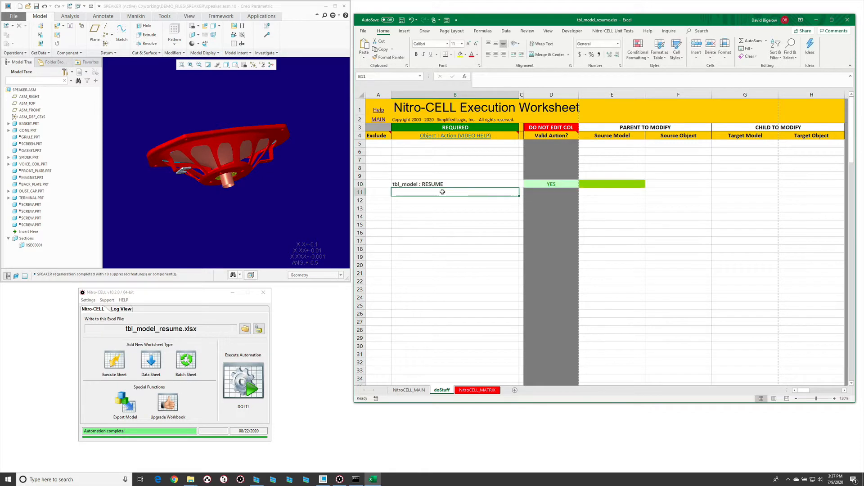
Add a new worksheet and enter the headers itemName in C4 and tgtModel in D4
left_click(598, 187)
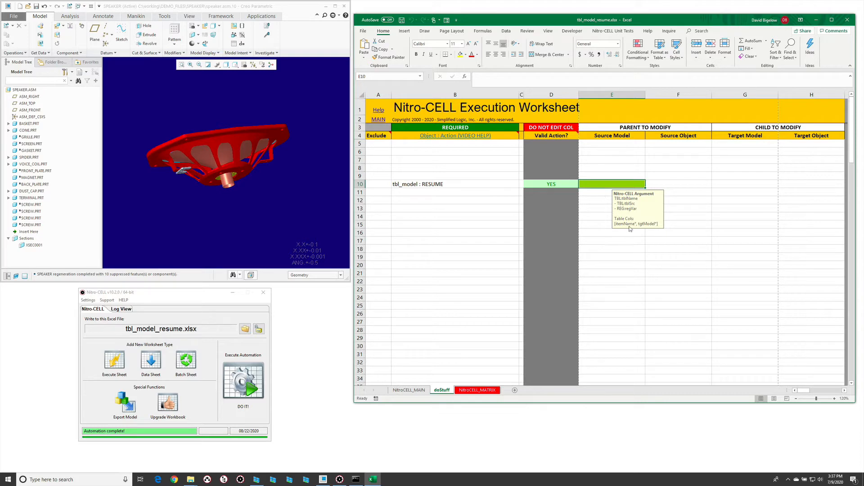
left_click(515, 391)
left_click(420, 122)
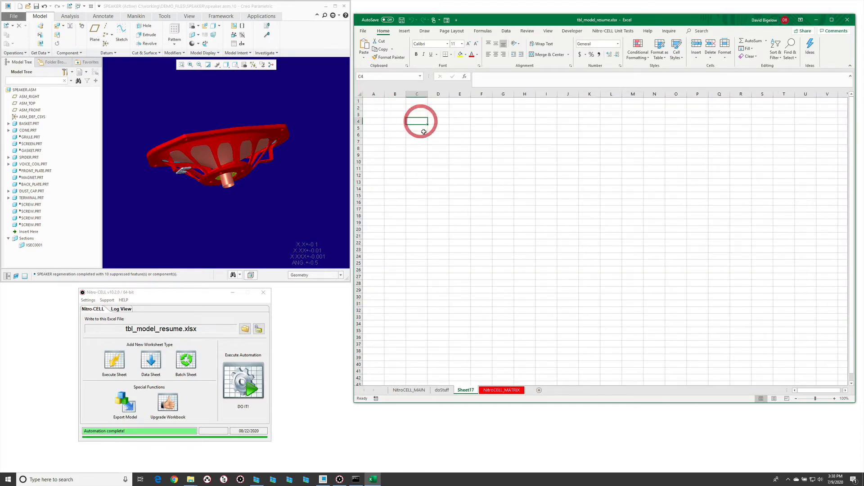
type("itemName")
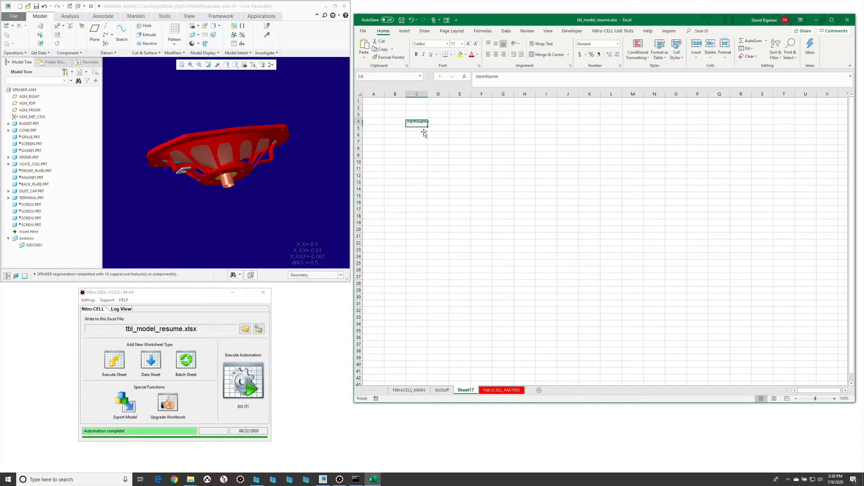
key("Tab")
type("tg")
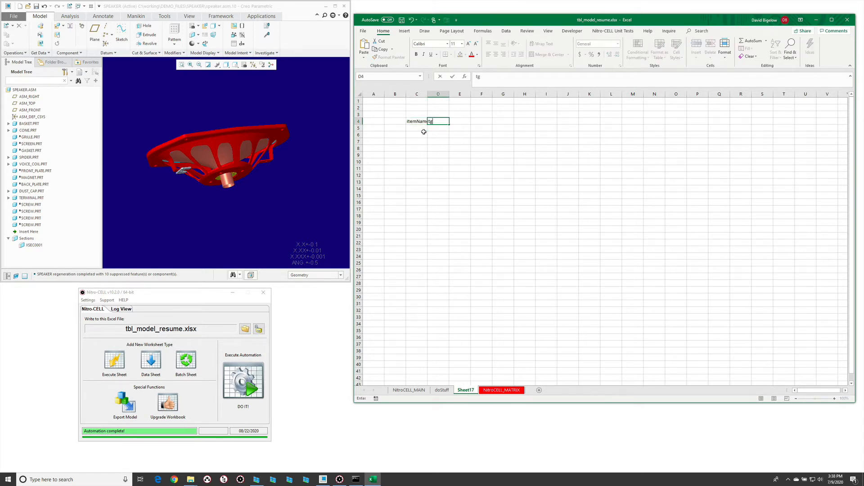
key("Return")
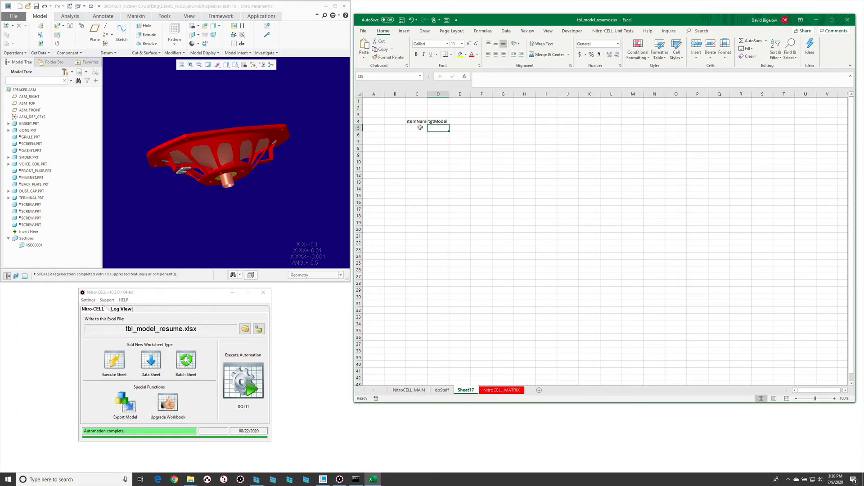
Convert the header range C4:D4 into a table with headers
left_click_drag(417, 121, 436, 121)
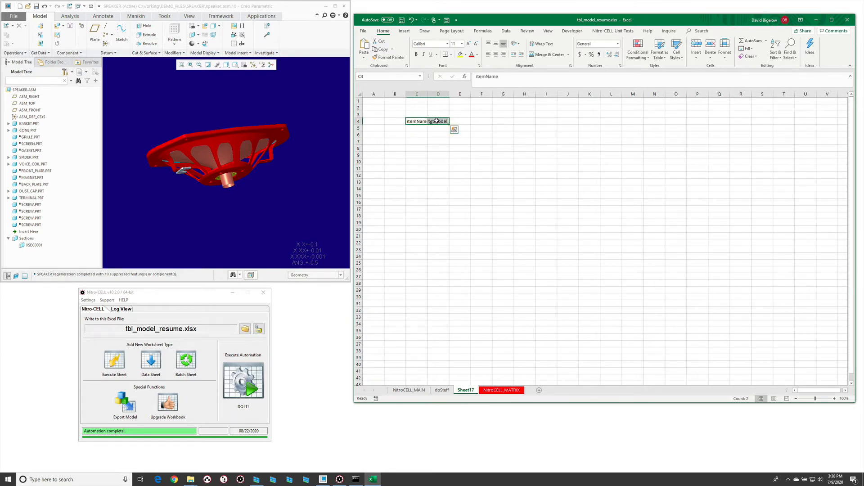
key("ctrl+t")
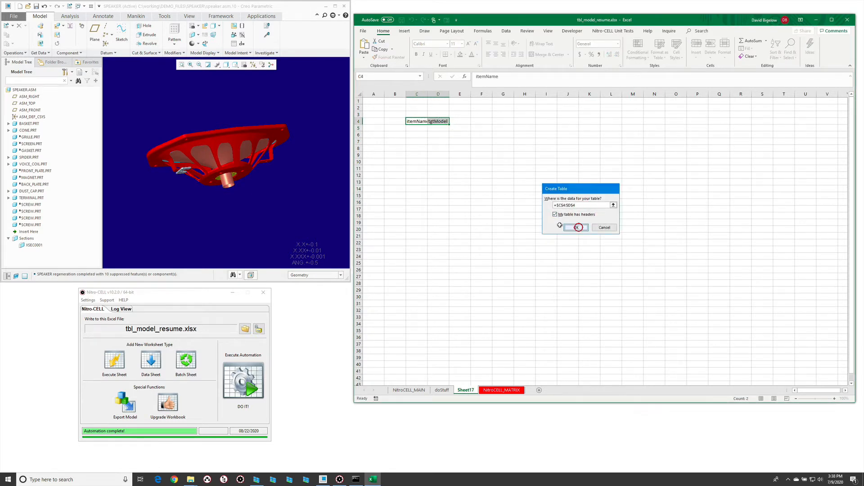
left_click(577, 227)
Fill the table's first row with speaker.asm as itemName and back_plate.prt as tgtModel
left_click(421, 128)
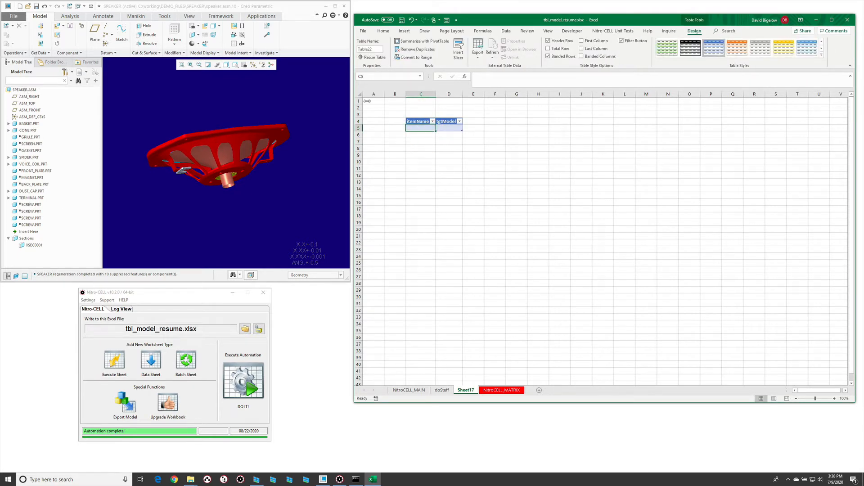
left_click(55, 97)
left_click(25, 90)
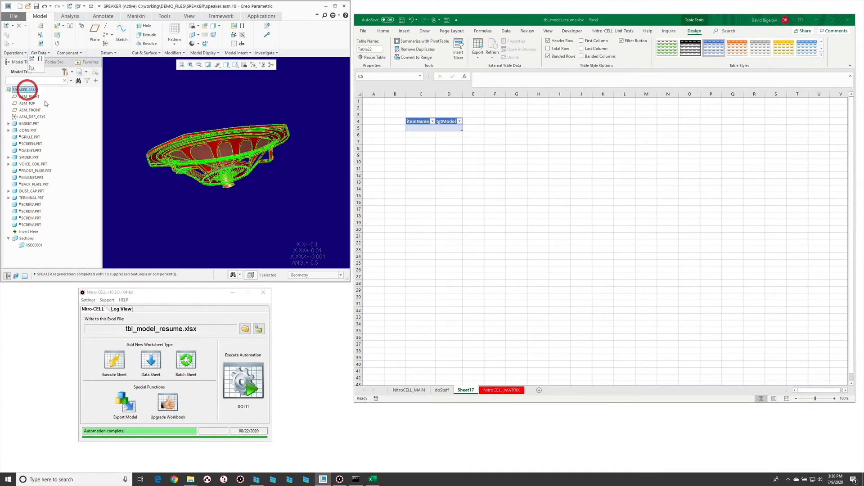
left_click(420, 128)
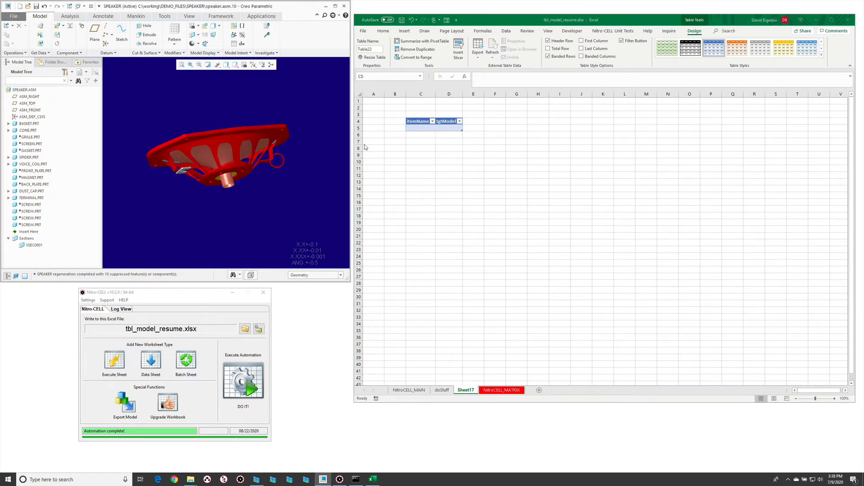
left_click(420, 126)
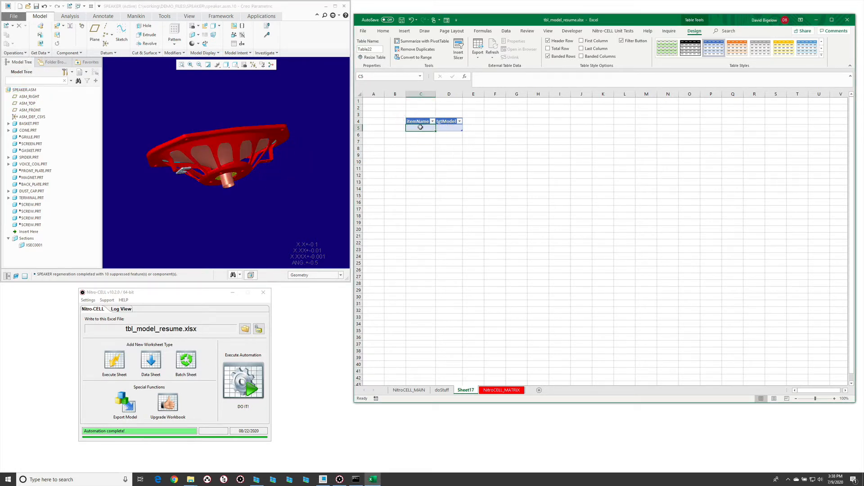
type("speaker.asm")
key("Return")
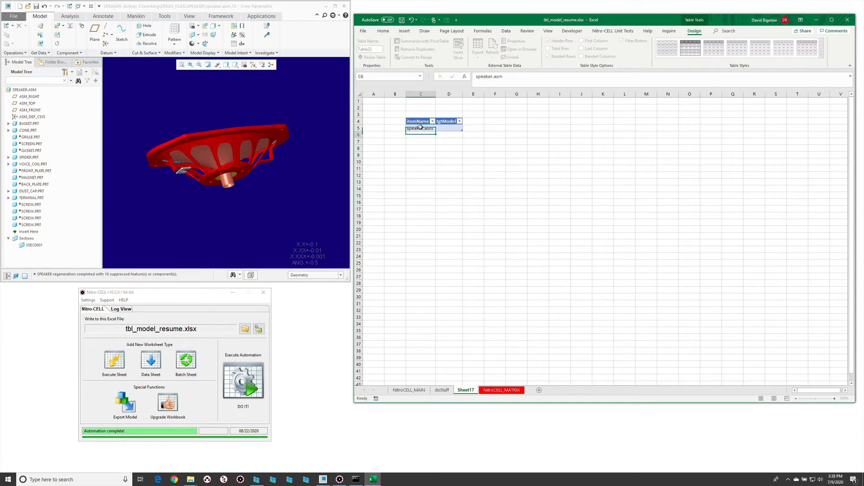
left_click(454, 129)
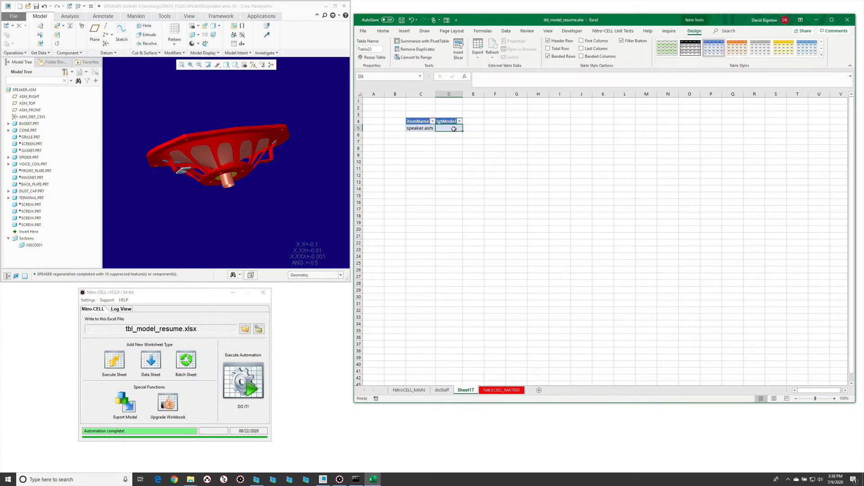
type("back")
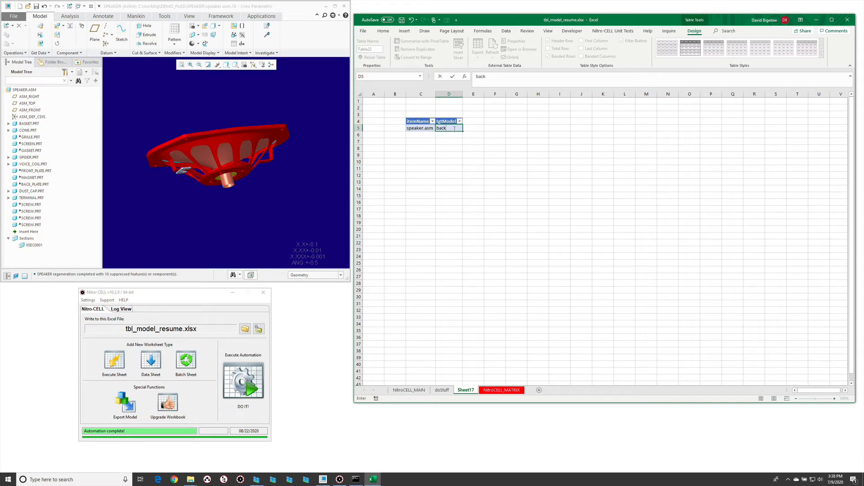
type("_plate.prt")
key("Return")
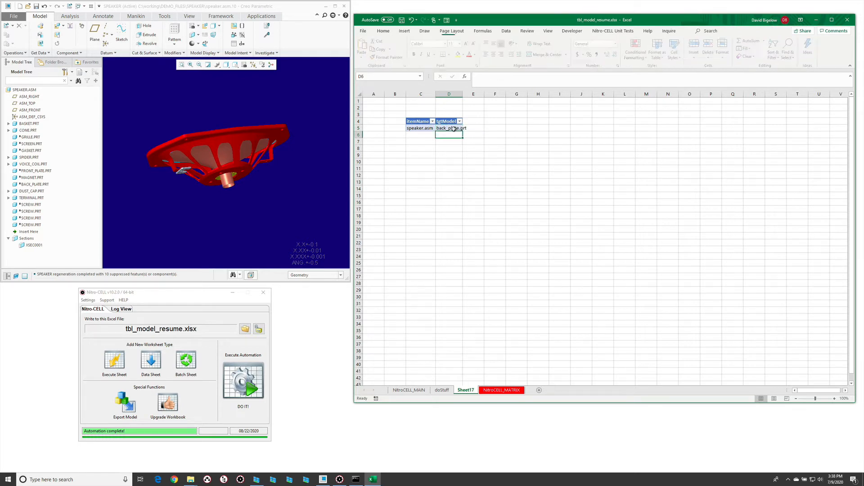
Widen columns C and D so the table entries fit
left_click(428, 94)
left_click_drag(428, 93, 484, 94)
left_click(442, 209)
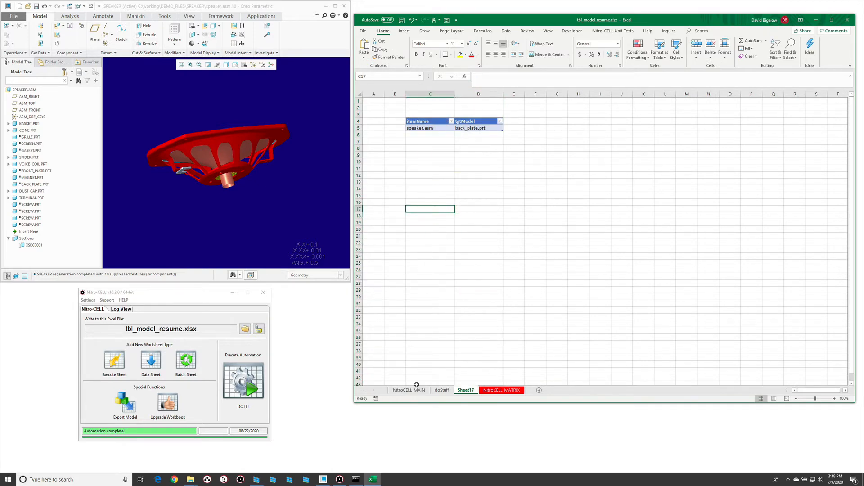
Rename the itemName/tgtModel table on Sheet17 as myTable
left_click(442, 390)
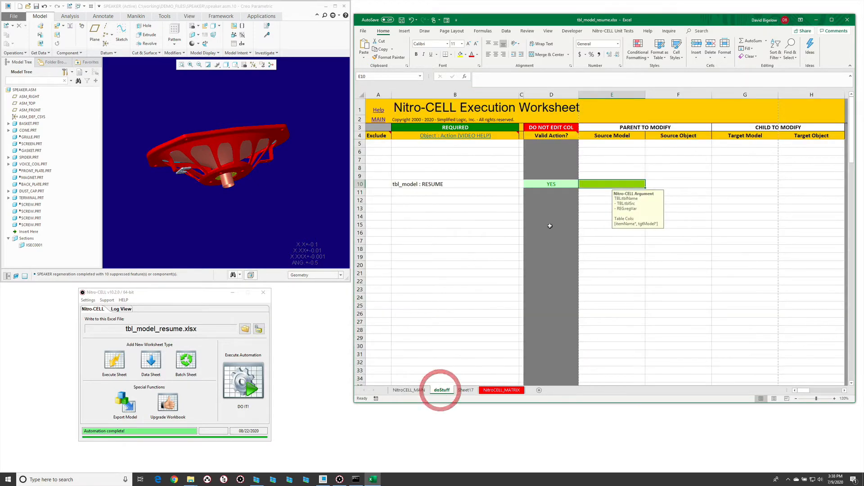
left_click(466, 390)
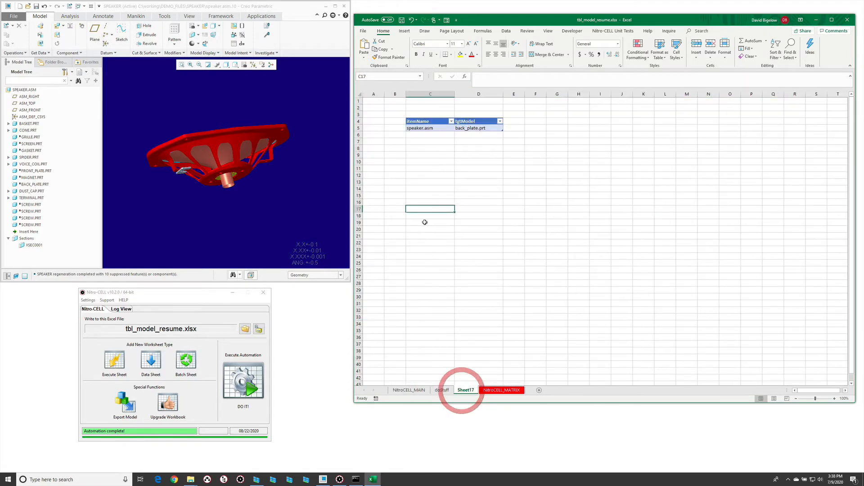
left_click(431, 121)
left_click(694, 31)
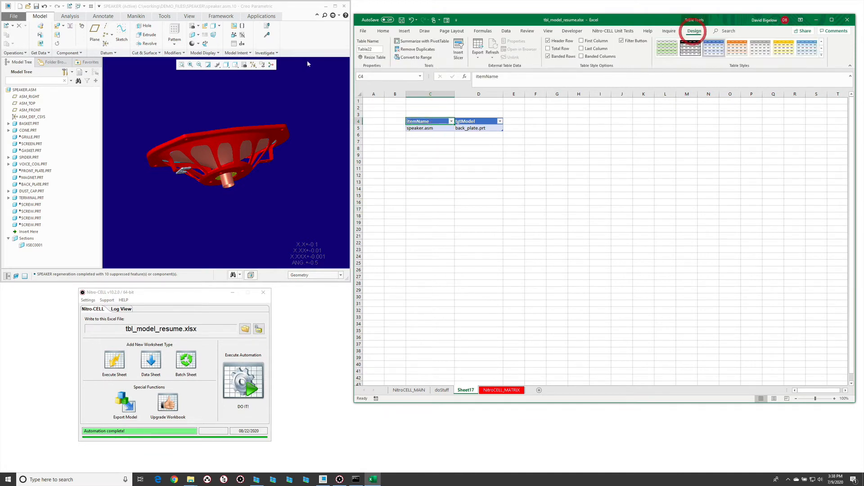
left_click(376, 50)
type("my")
Enter TBL:myTable as the source model of the tbl_model : RESUME command on the doStuff sheet
left_click(442, 390)
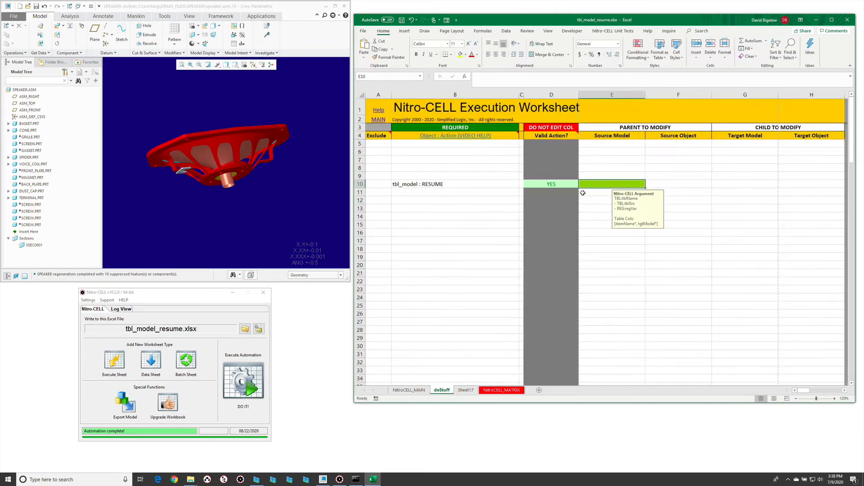
left_click(605, 186)
left_click(606, 186)
type("TBL:my")
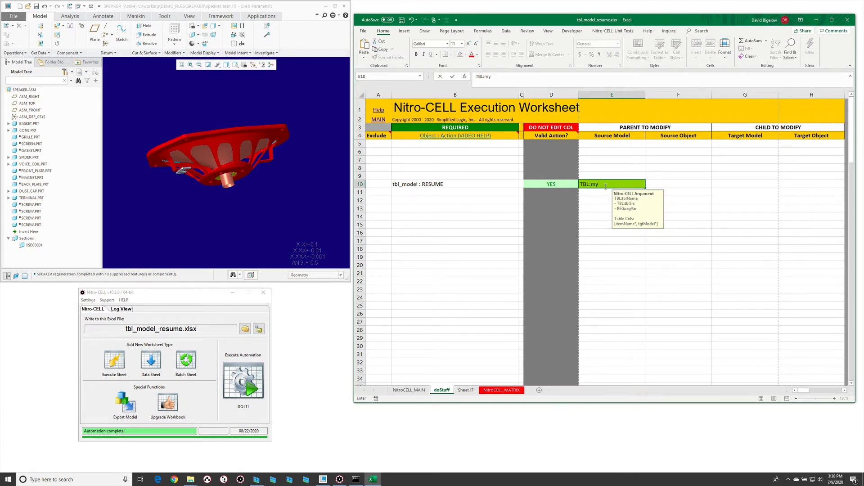
type("Table")
key("Return")
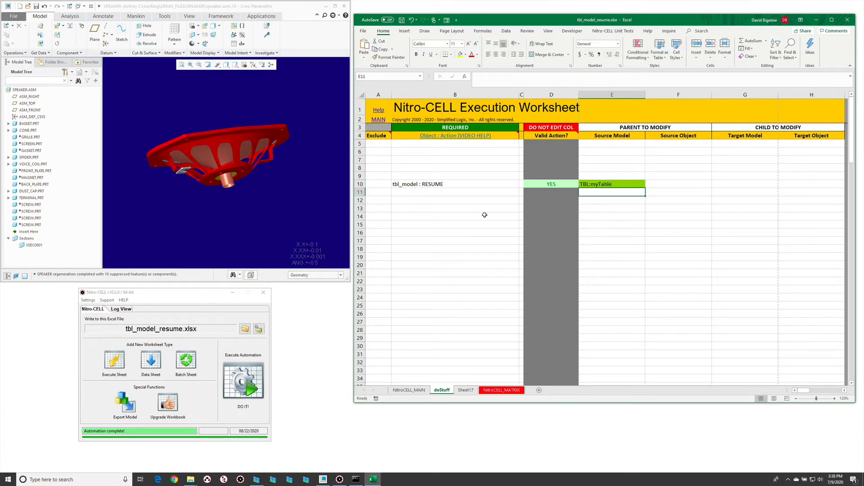
Add a model : REGENERATE command in cell B13 of the doStuff sheet using the nc_command list
left_click(443, 208)
type("=nc")
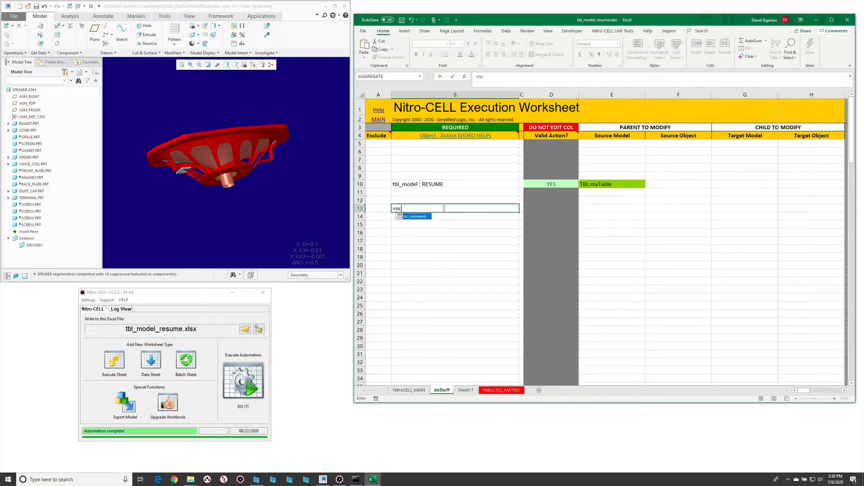
type("_command[regen")
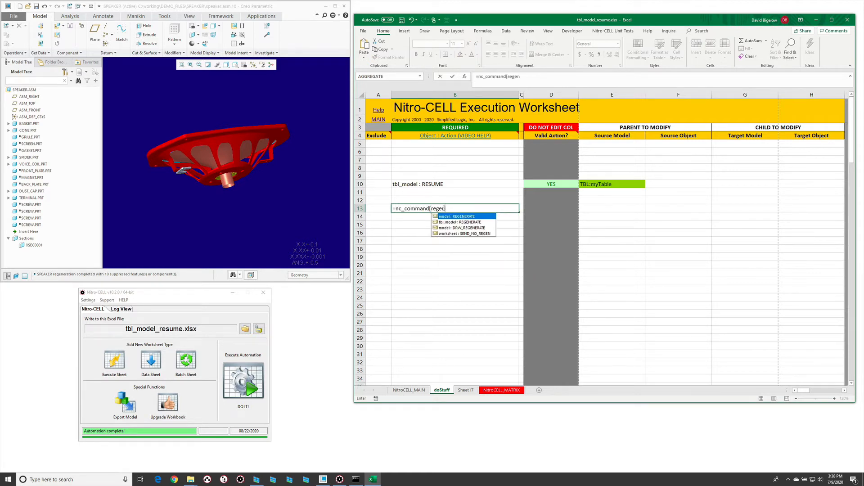
key("Tab")
key("Return")
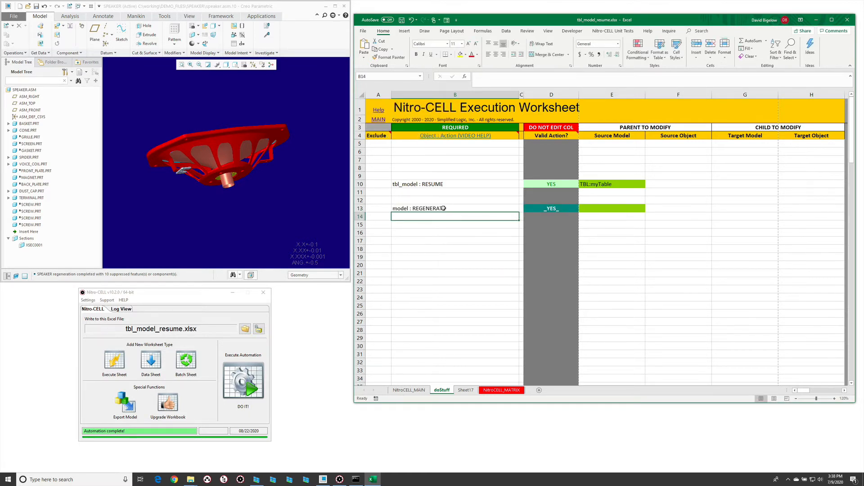
Run the Nitro-CELL automation to resume back_plate.prt and regenerate the speaker assembly
left_click(245, 384)
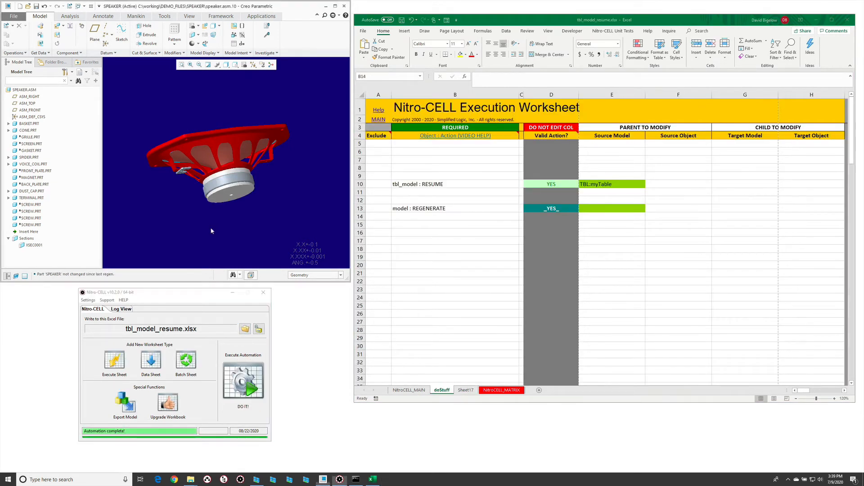
middle_click_drag(158, 205, 191, 198)
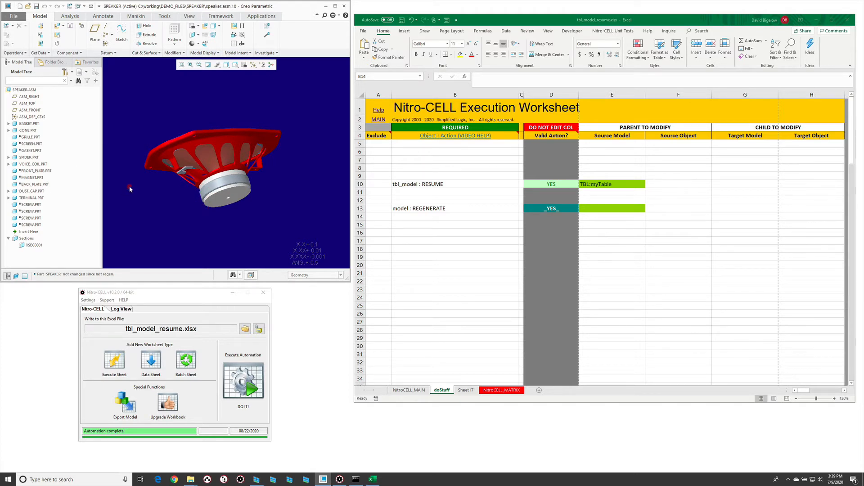
middle_click_drag(130, 189, 168, 189)
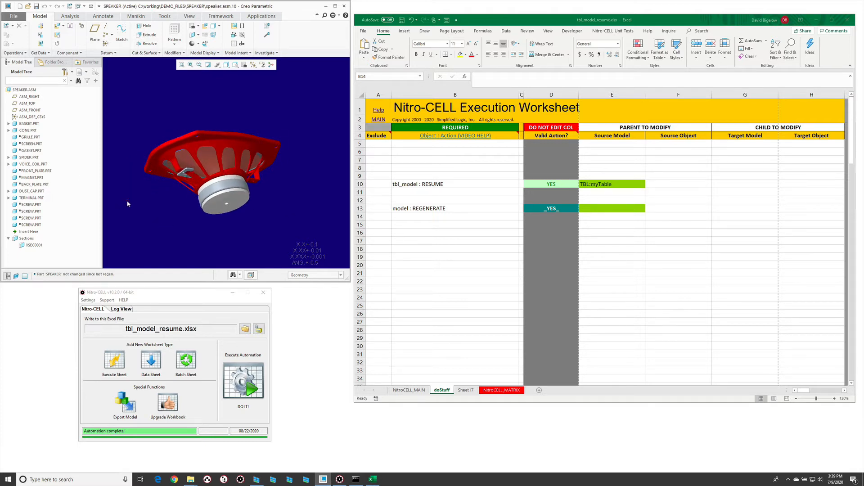
left_click(139, 206)
Suppress FRONT_PLATE.PRT, MAGNET.PRT and BACK_PLATE.PRT in the Creo speaker assembly
left_click(466, 390)
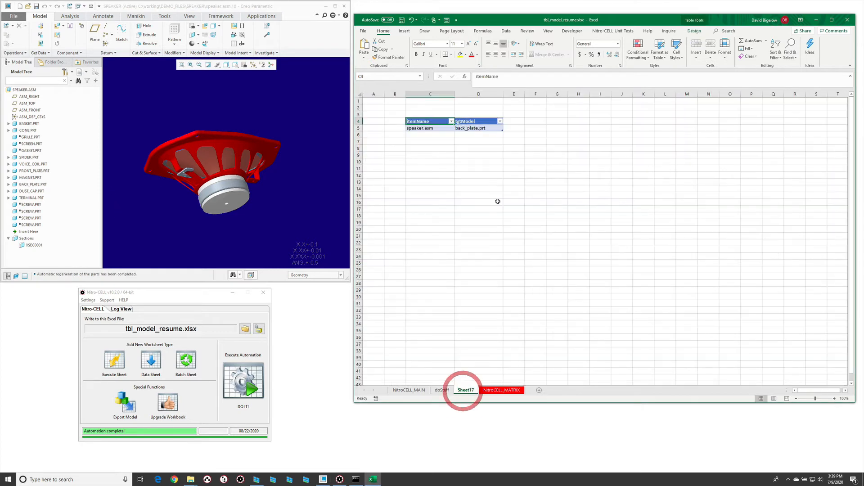
left_click(433, 135)
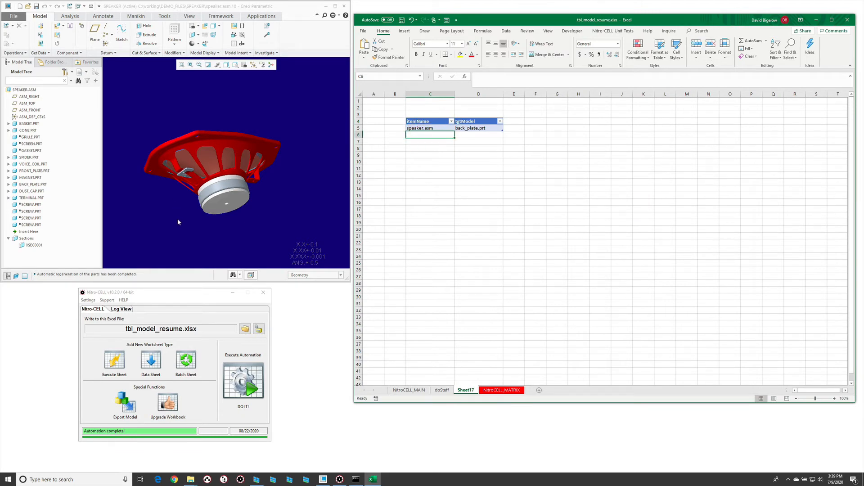
left_click(37, 176)
left_click(36, 184, "ctrl")
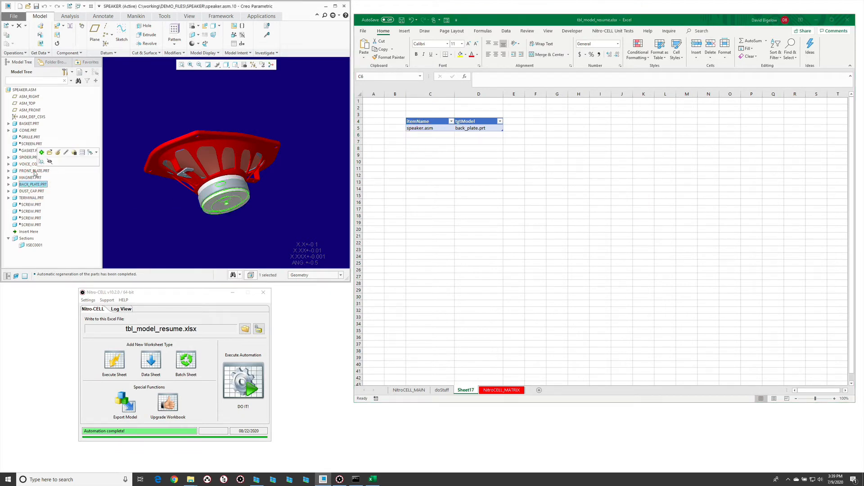
left_click(34, 170, "ctrl")
left_click(47, 140)
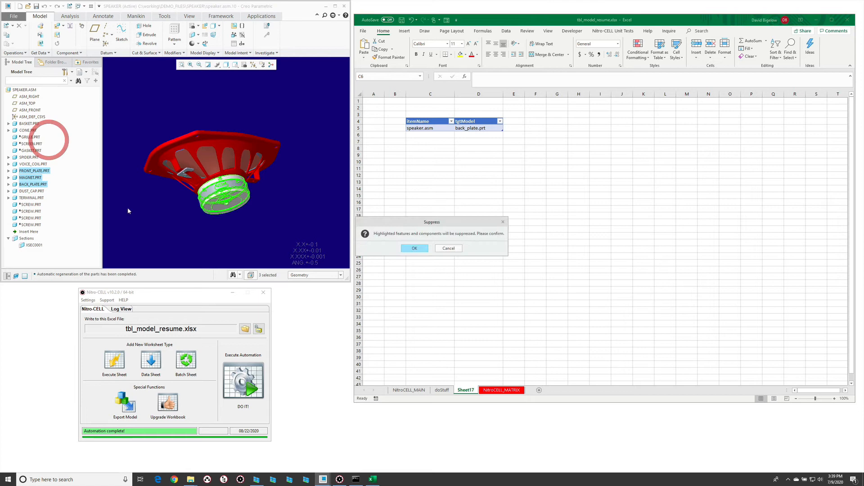
left_click(415, 248)
left_click(273, 246)
Change the tgtModel entry in the Sheet17 table to front_plate.prt
left_click(488, 129)
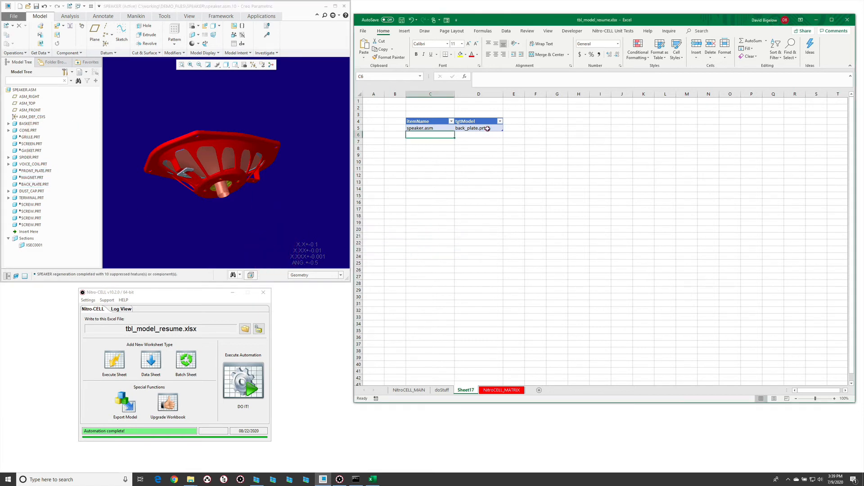
left_click(479, 129)
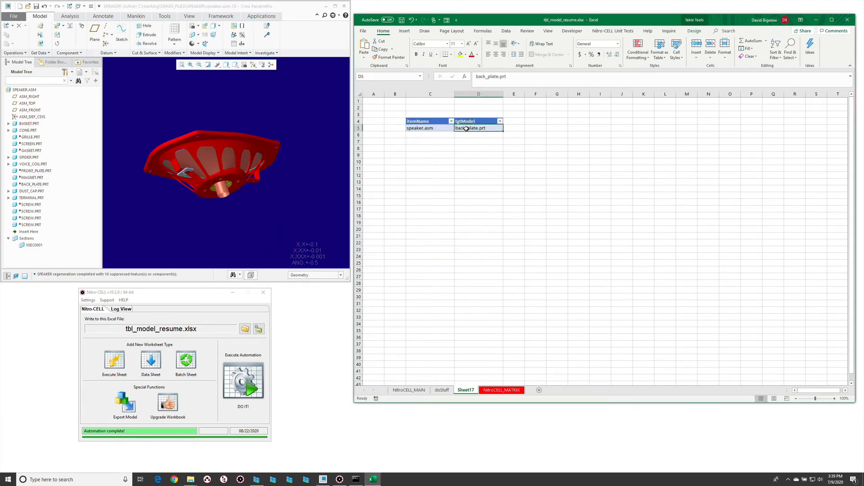
double_click(465, 129)
key("BackSpace")
key("BackSpace")
key("BackSpace")
key("BackSpace")
type("fron")
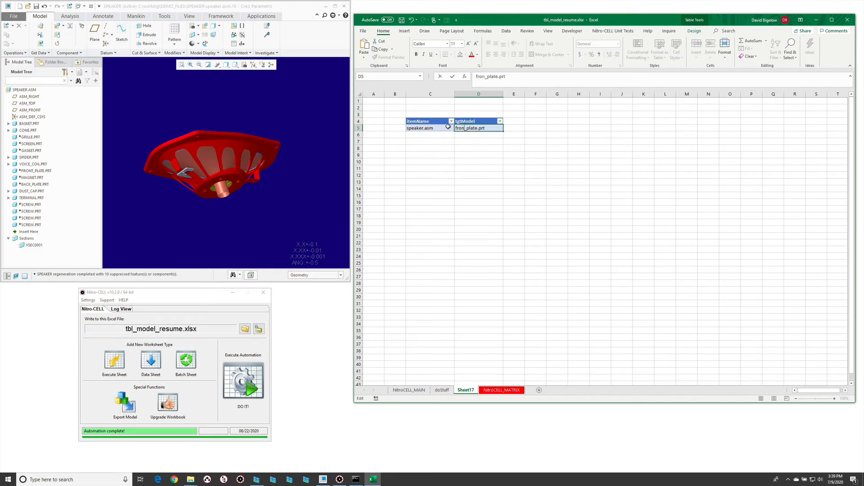
key("Return")
key("Up")
key("F2")
left_click(465, 128)
type("t")
key("Return")
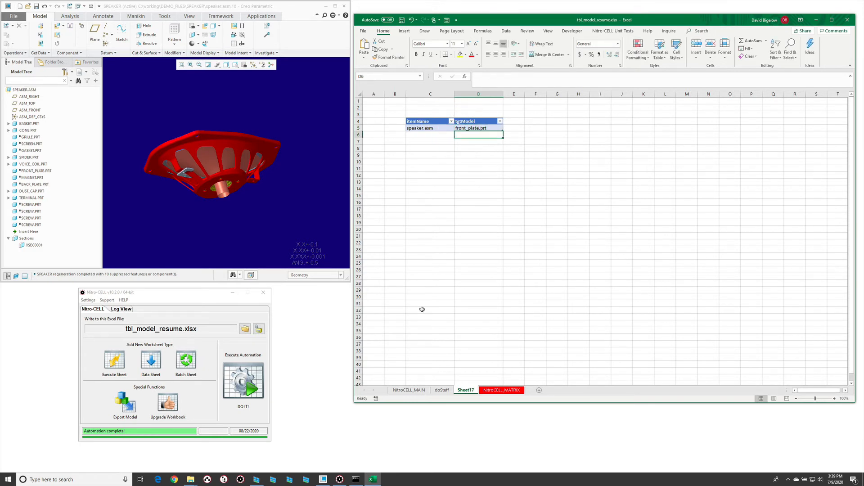
Run the Nitro-CELL automation to resume front_plate.prt in the speaker assembly
left_click(228, 388)
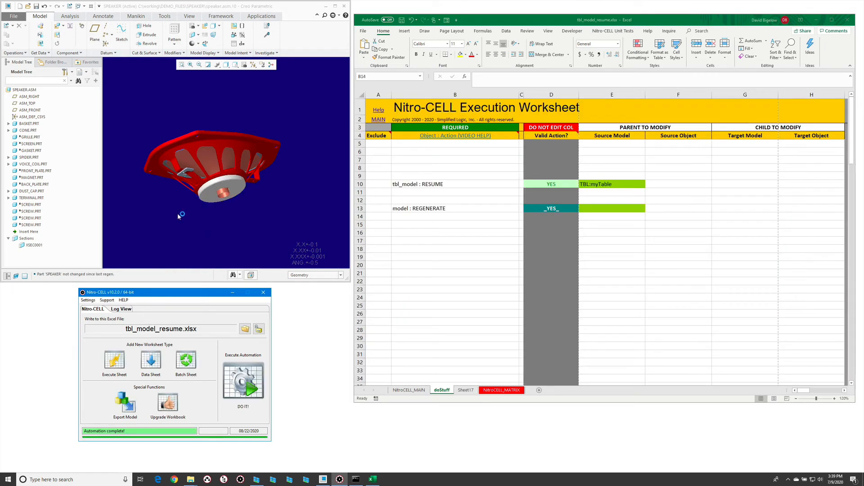
mouse_move(179, 214)
middle_mouse_down()
mouse_move(178, 202)
mouse_move(179, 223)
mouse_move(178, 201)
mouse_move(183, 208)
middle_mouse_up()
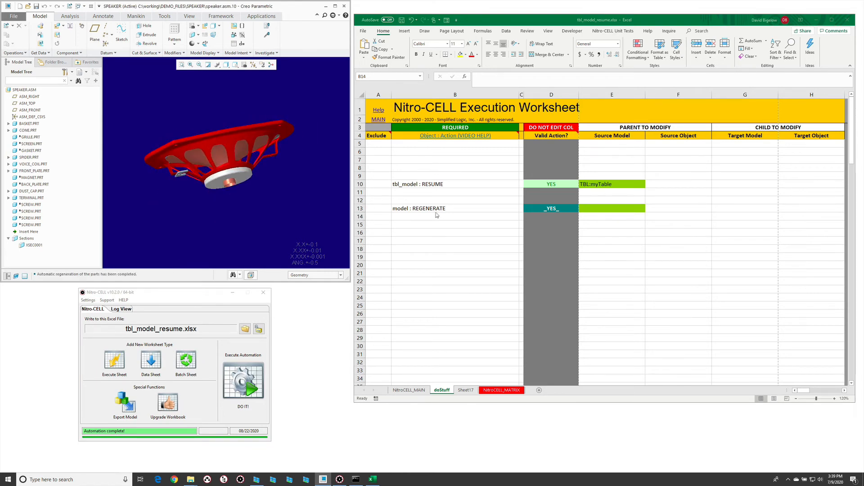
left_click(453, 226)
Set the tgtModel entry in the Sheet17 table to the wildcard s*.prt
left_click(462, 390)
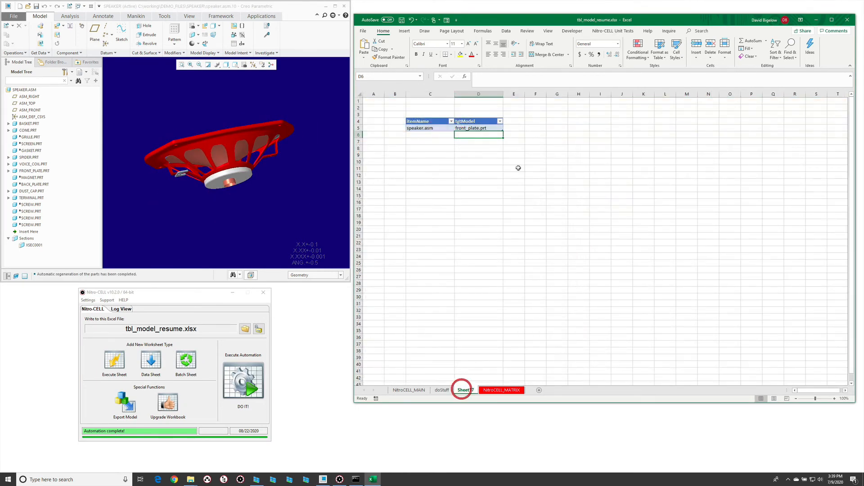
left_click(471, 127)
type("*")
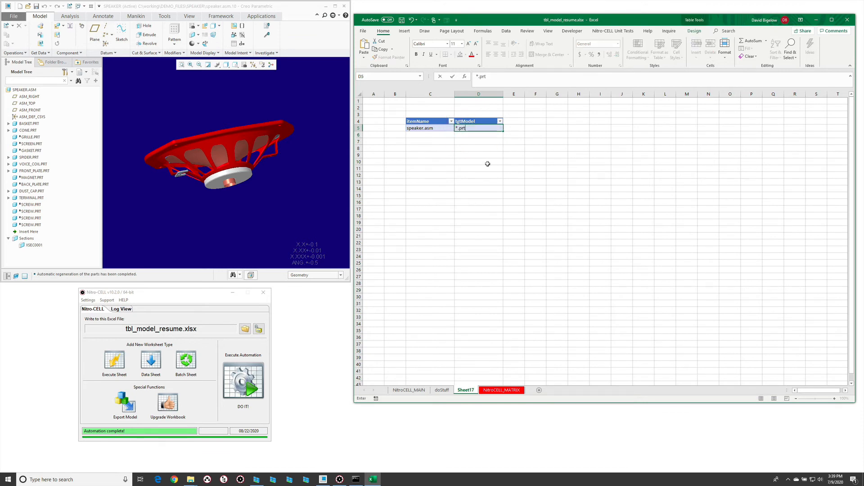
key("Return")
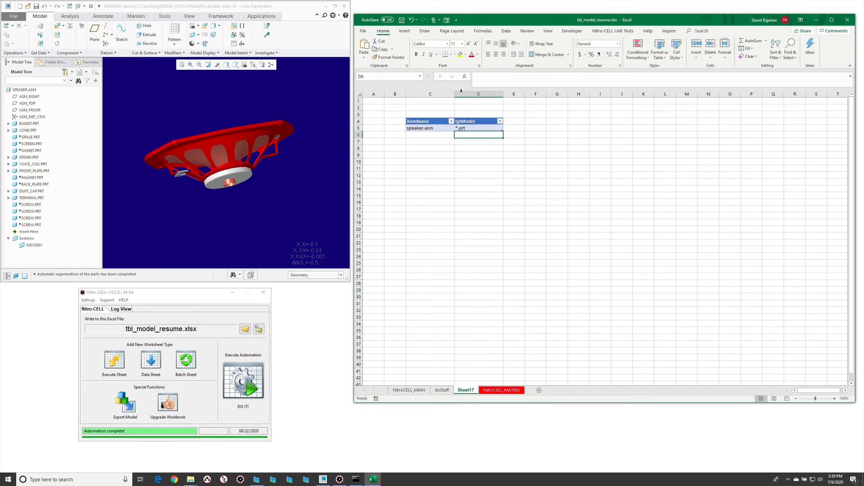
double_click(469, 128)
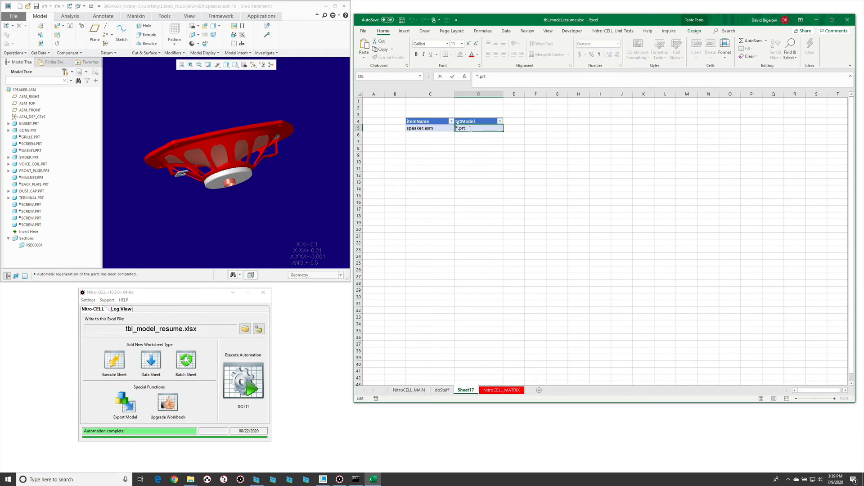
type("s")
key("Return")
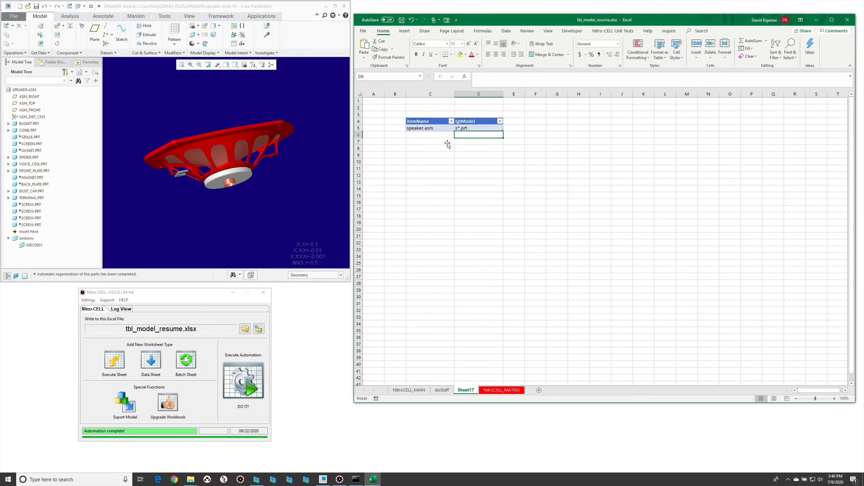
Run the Nitro-CELL automation to resume the speaker components matching s*.prt
left_click(235, 394)
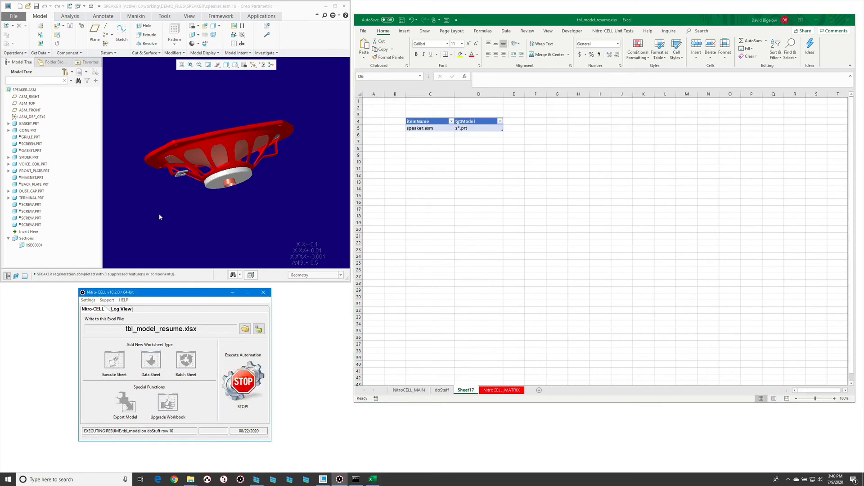
middle_click_drag(214, 151, 215, 171)
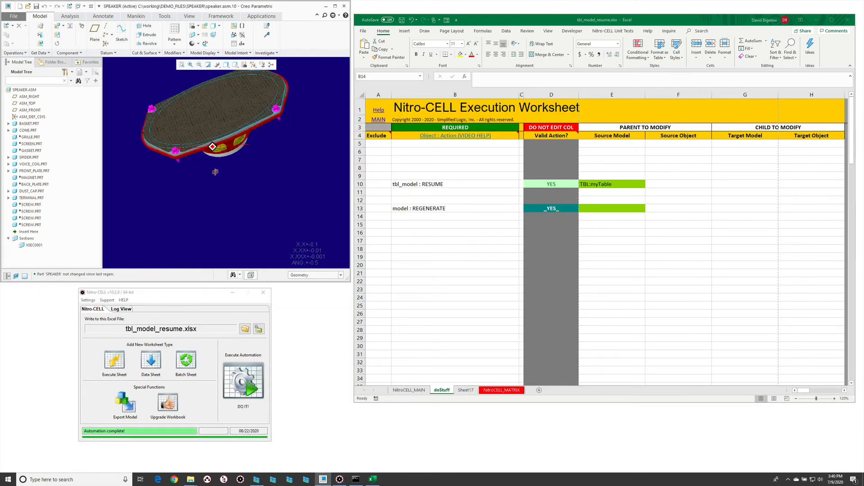
left_click(216, 172)
Examine the screen, grille and screws of the speaker assembly in Creo from several angles
left_click(193, 119)
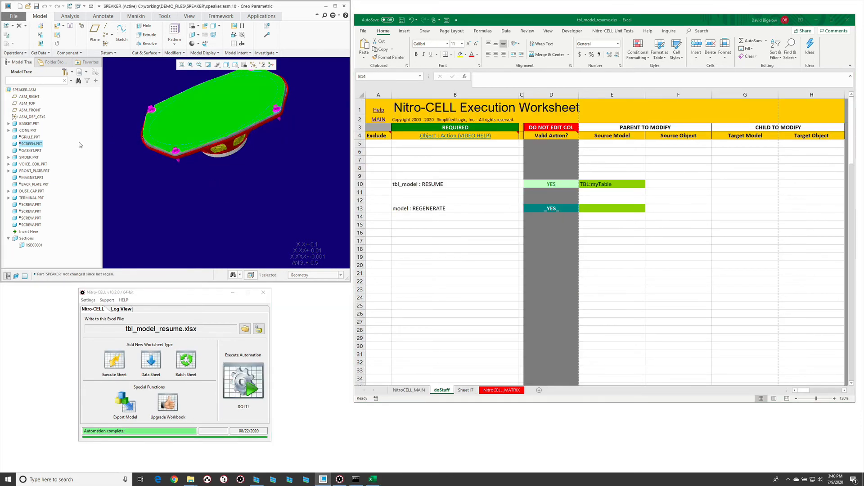
left_click(174, 193)
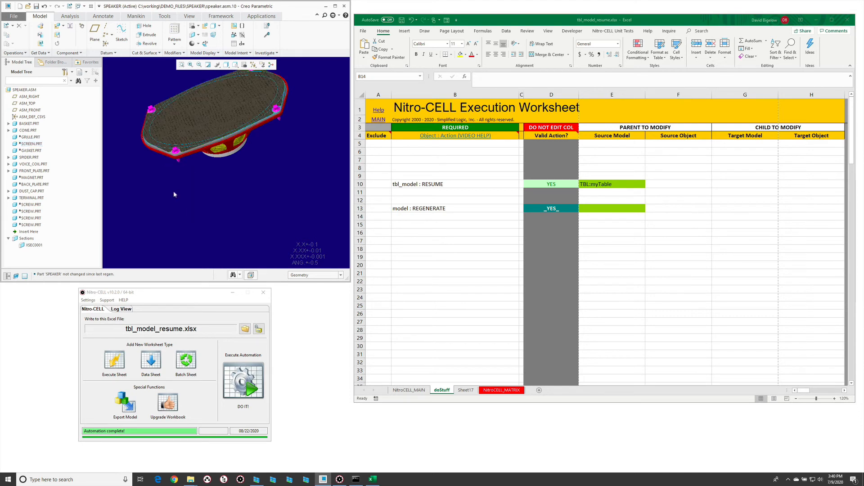
left_click(201, 104)
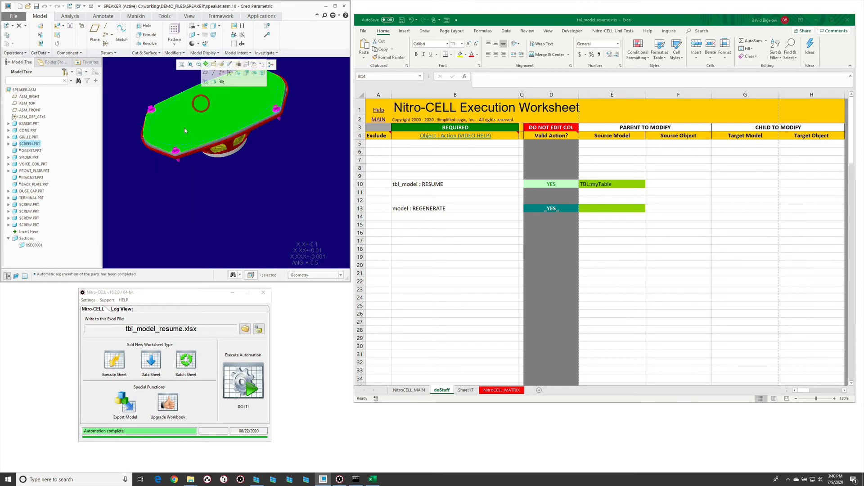
left_click(25, 137)
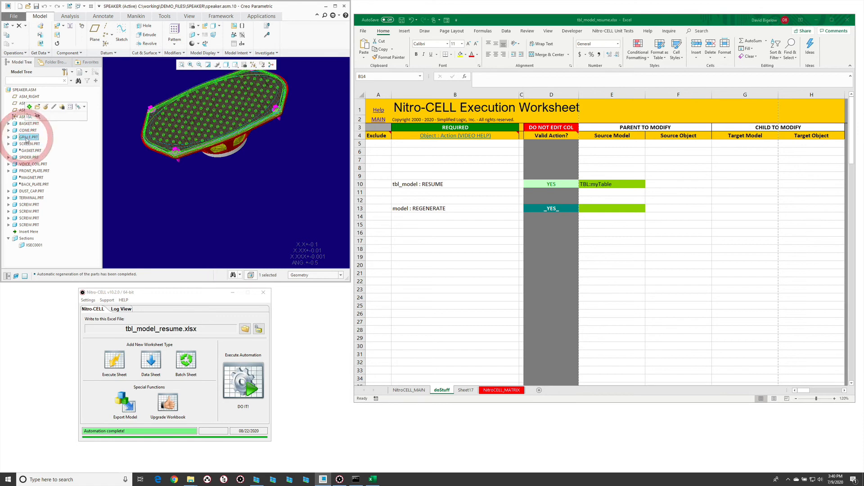
left_click(220, 164)
middle_click_drag(202, 157, 202, 133)
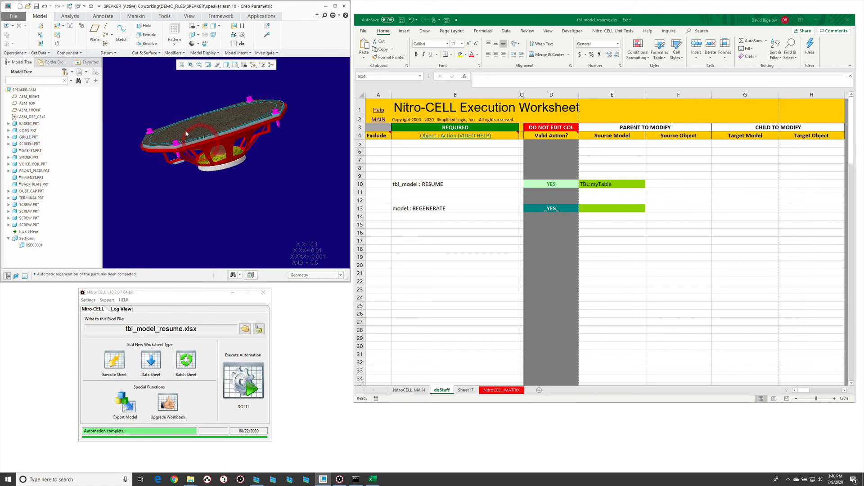
left_click(184, 130)
left_click(202, 173)
middle_click_drag(177, 171, 238, 188)
left_click(174, 148)
left_click(190, 188)
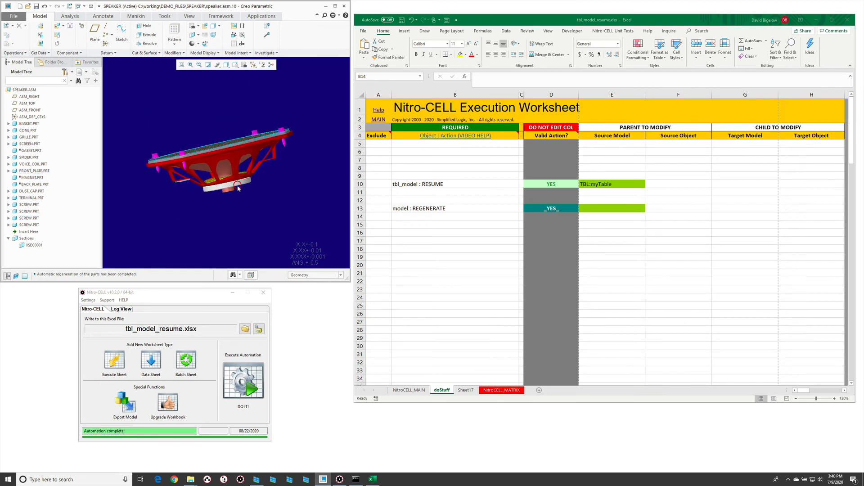
Close the speaker assembly in Creo
left_click(462, 391)
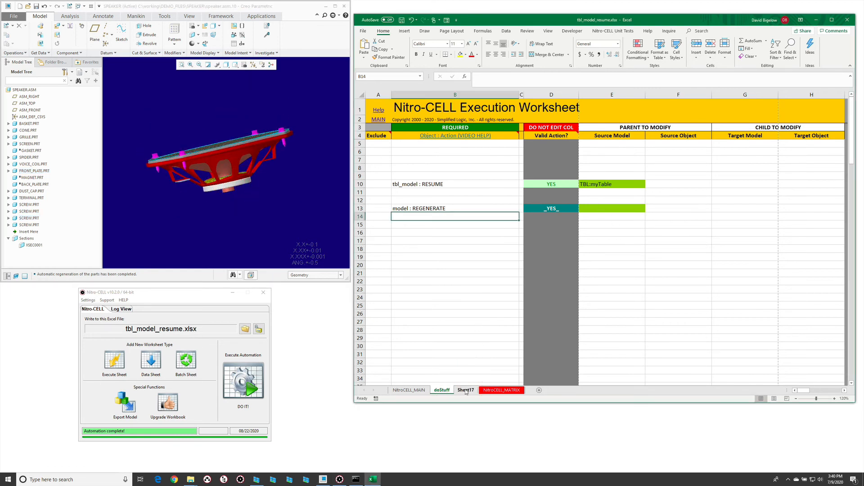
left_click(255, 219)
key("ctrl+w")
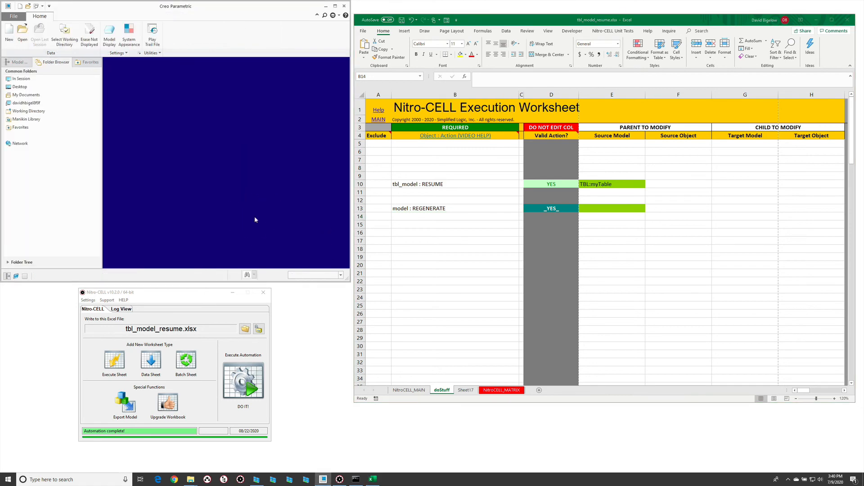
Check Creo's in-session models in the File Open dialog, and leave it without opening a file
key("ctrl+o")
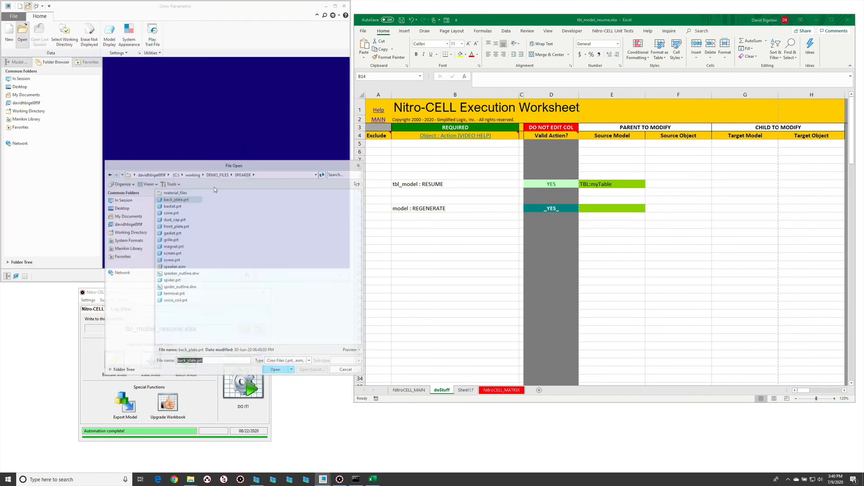
left_click(126, 199)
left_click(346, 370)
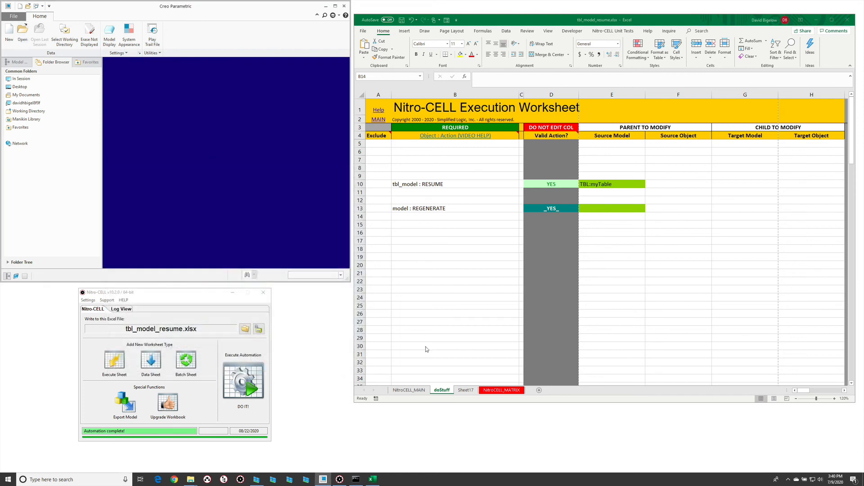
Set the tgtModel entry for speaker.asm to *.* in the Sheet17 table and run the Nitro-CELL automation
left_click(466, 390)
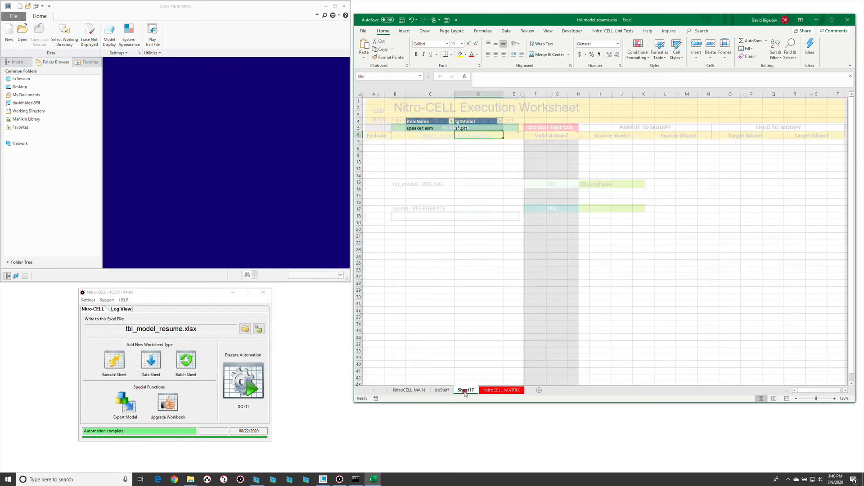
left_click(482, 129)
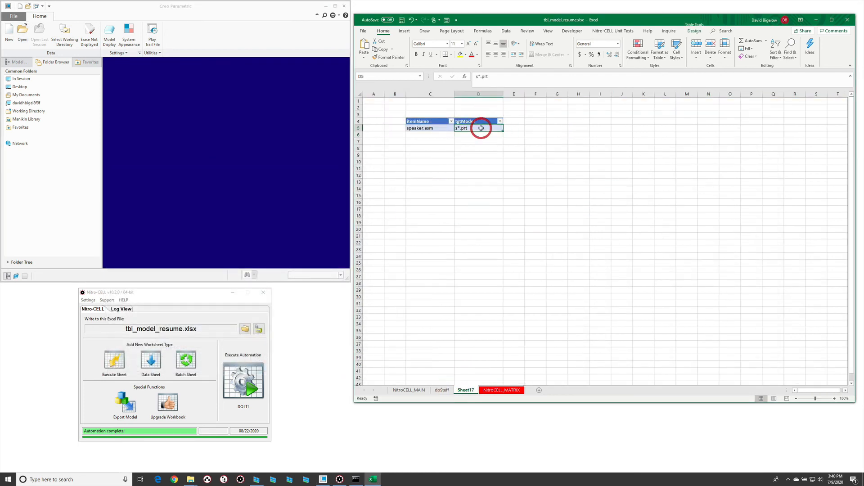
type("*")
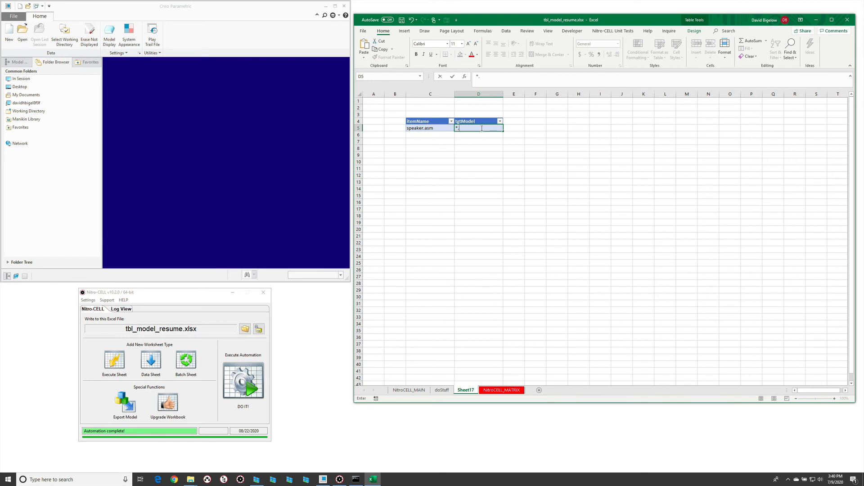
key("Return")
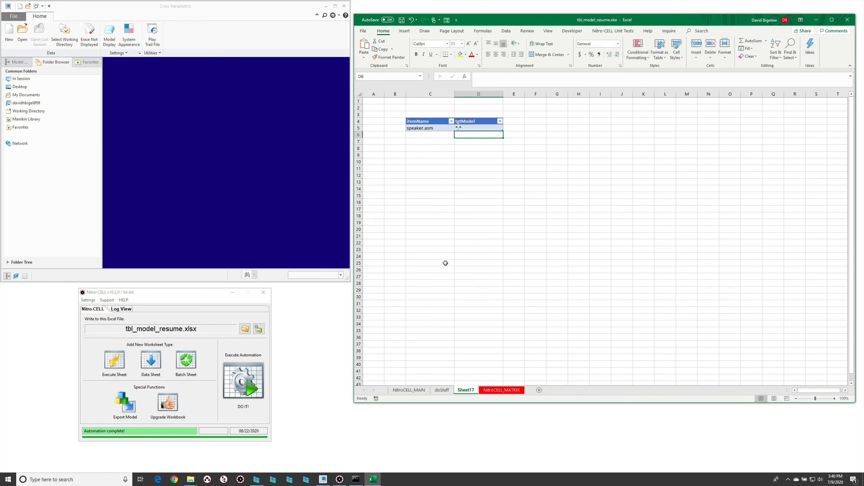
left_click(247, 395)
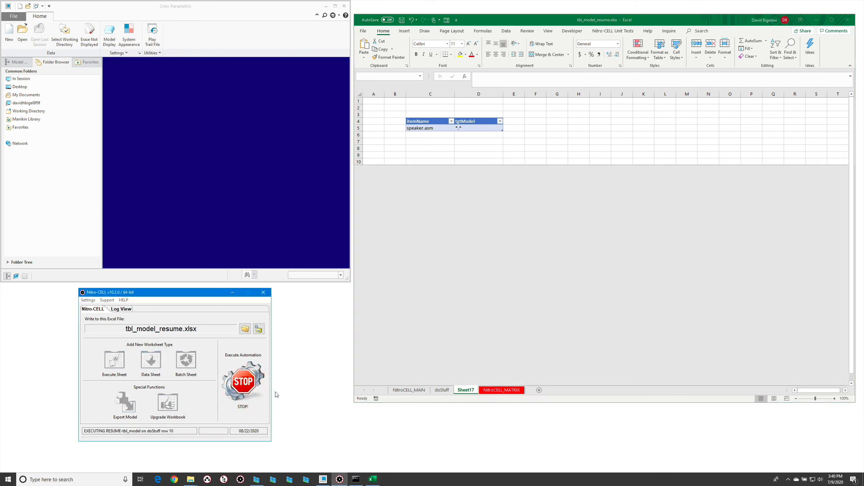
Open speaker.asm from Creo's in-session models, inspect the assembly from another angle, and return to the Excel worksheet
left_click(221, 159)
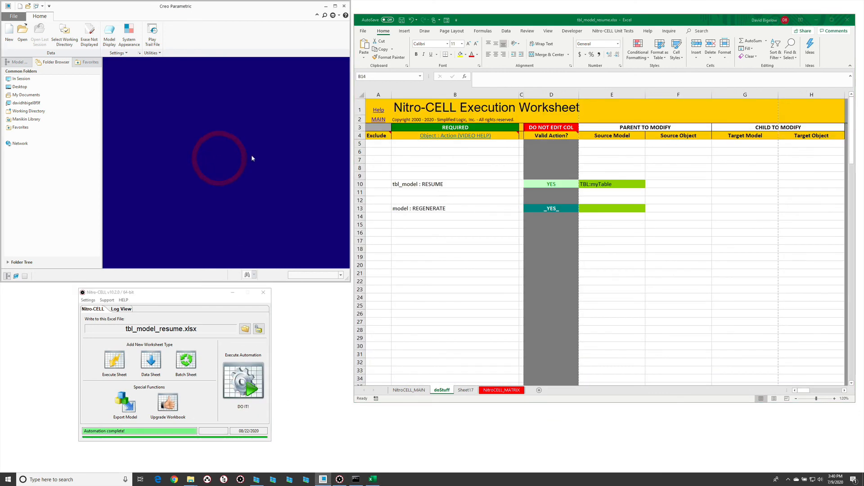
key("ctrl+o")
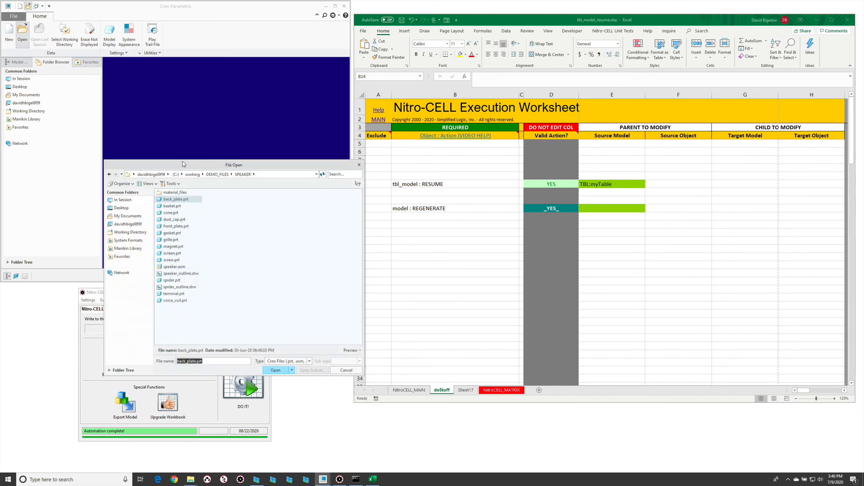
left_click(128, 200)
double_click(182, 260)
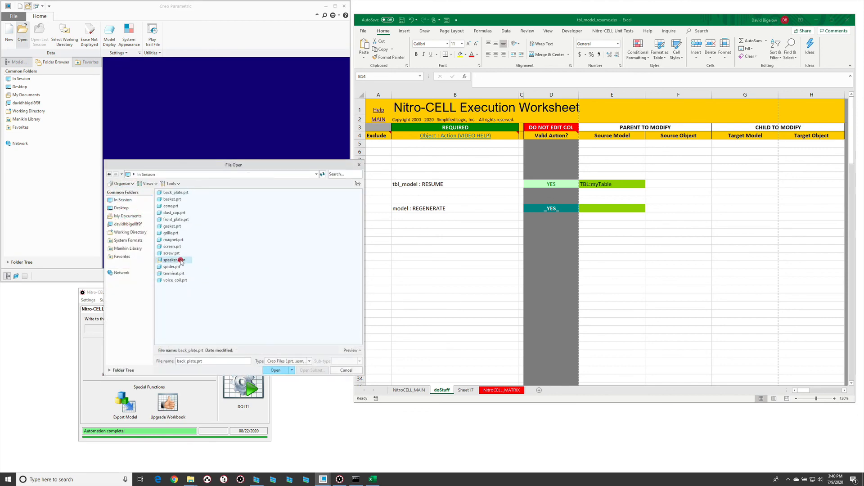
middle_click_drag(207, 227, 187, 202)
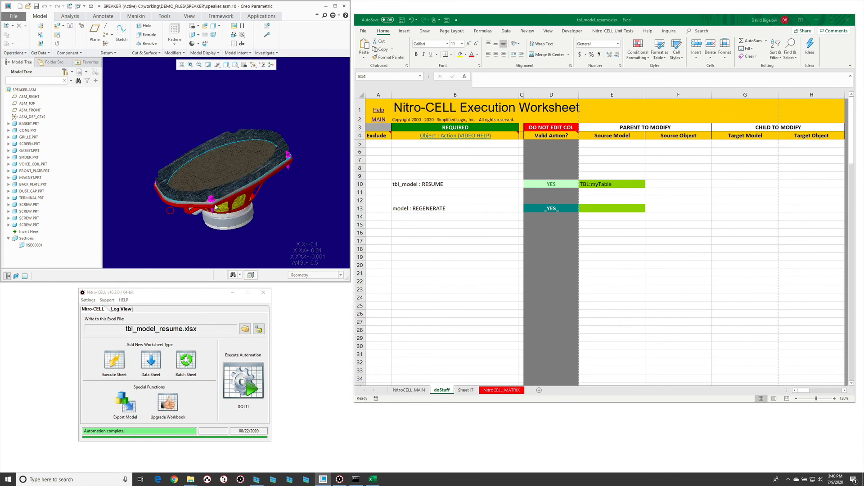
left_click(450, 247)
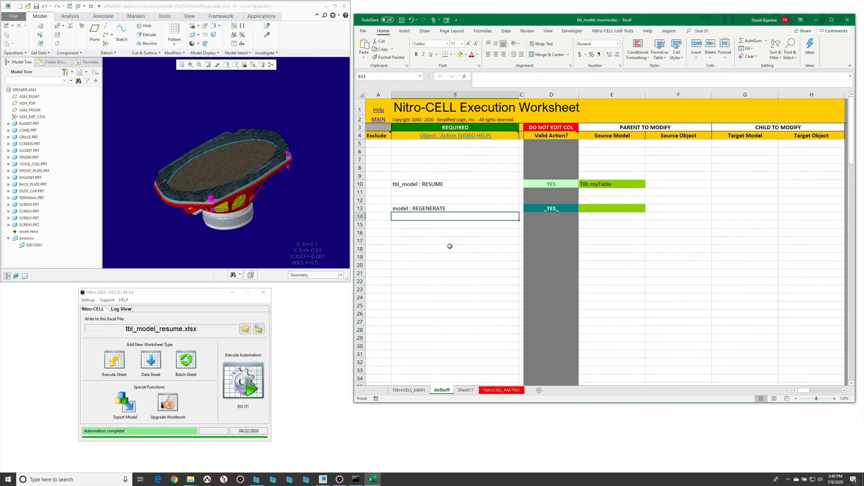